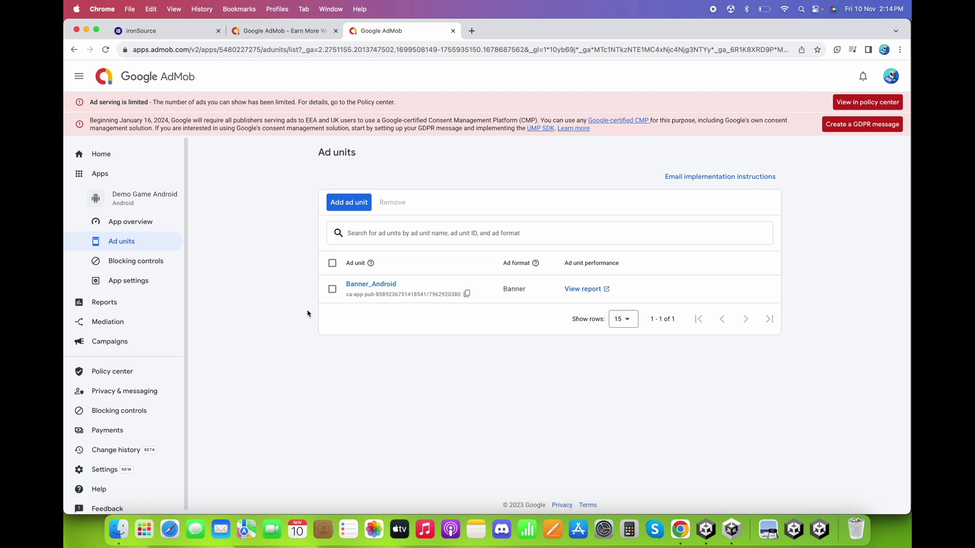
- Choose Interstitial as the format for a new Demo Game Android ad unit in AdMob
left_click(349, 202)
- Create the Interstital_Android interstitial ad unit, marked for third-party bidding
left_click(424, 215)
type("Interstital_Android")
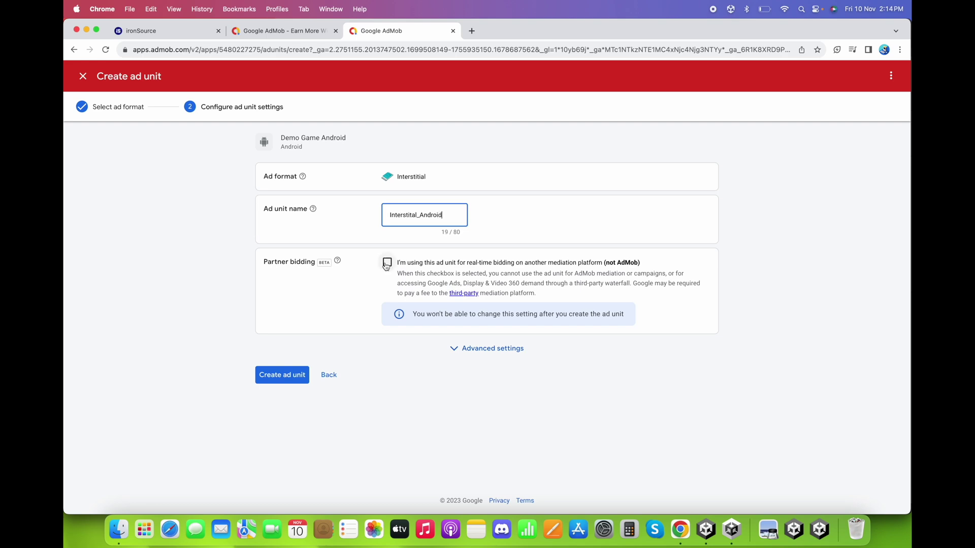
left_click(386, 263)
left_click(289, 351)
left_click(335, 434)
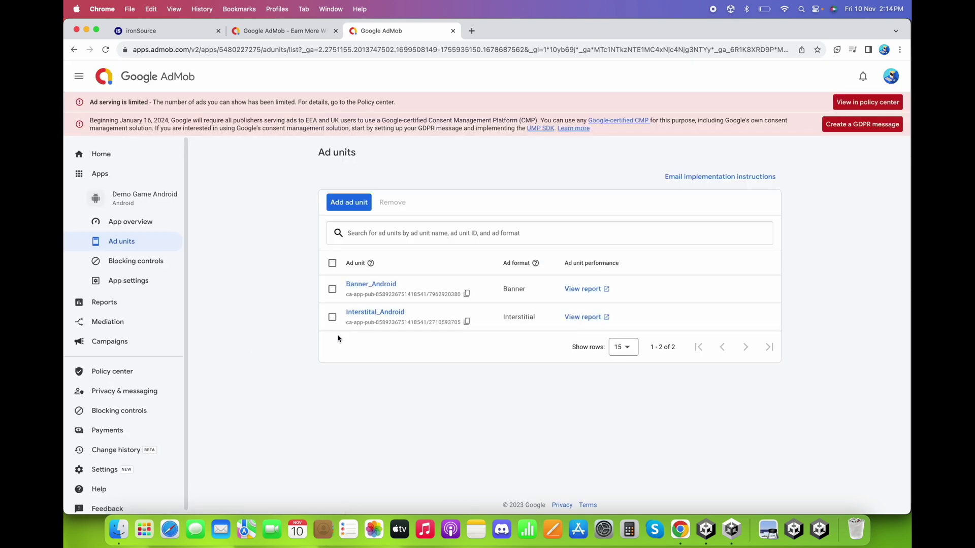
- Add a Rewarded_Android rewarded ad unit with third-party bidding enabled
left_click(356, 201)
left_click(541, 316)
left_click(434, 215)
type("Rewarded_Adm")
type("roid")
left_click(385, 263)
left_click(282, 349)
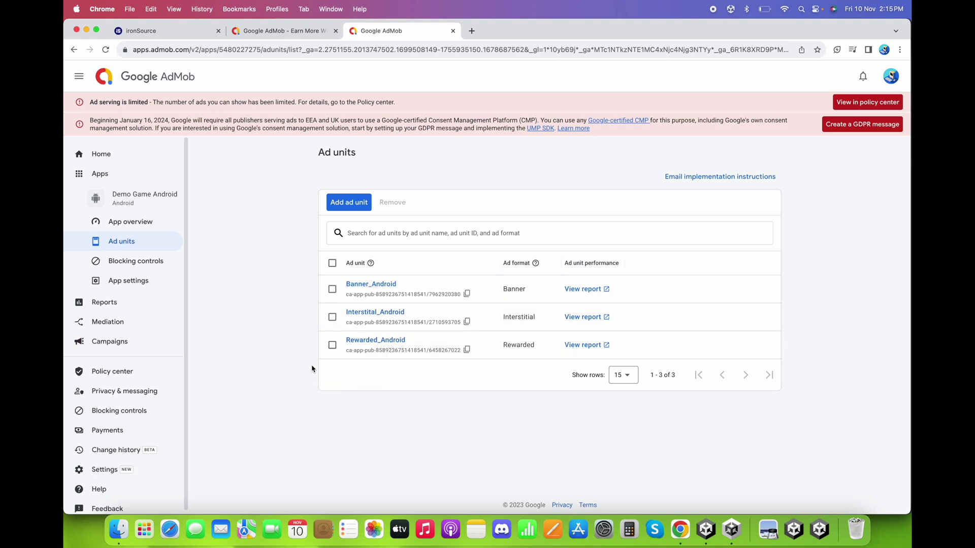
- In LevelPlay SDK Networks Setup, open Google AdMob's App Settings for Demo Game
left_click(199, 32)
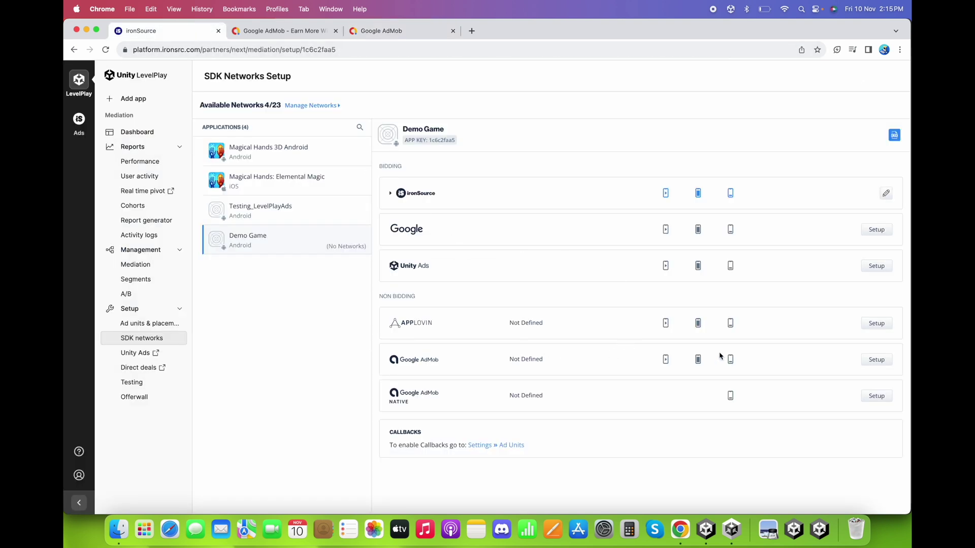
left_click(873, 360)
left_click(475, 217)
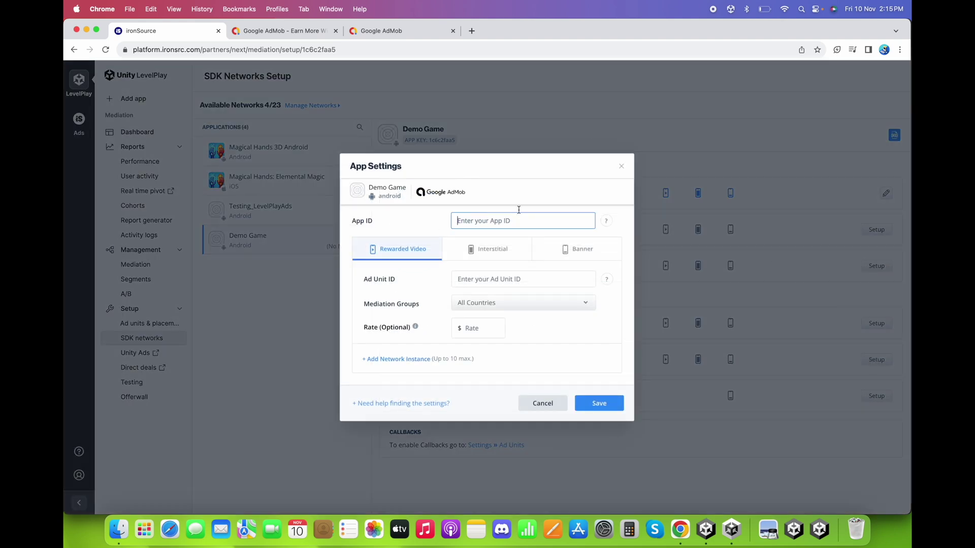
left_click(388, 31)
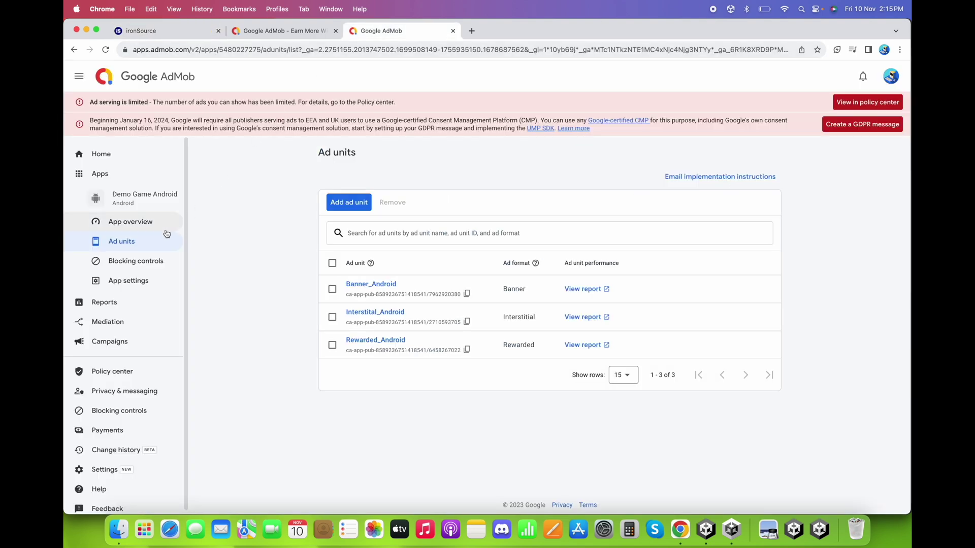
- Copy the Demo Game Android app ID from AdMob into LevelPlay's App ID field
left_click(153, 277)
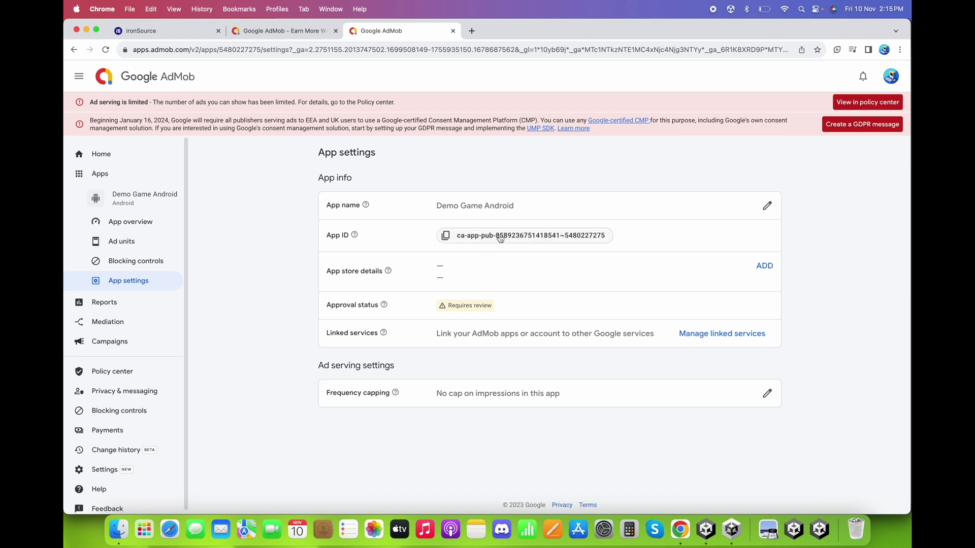
left_click(545, 239)
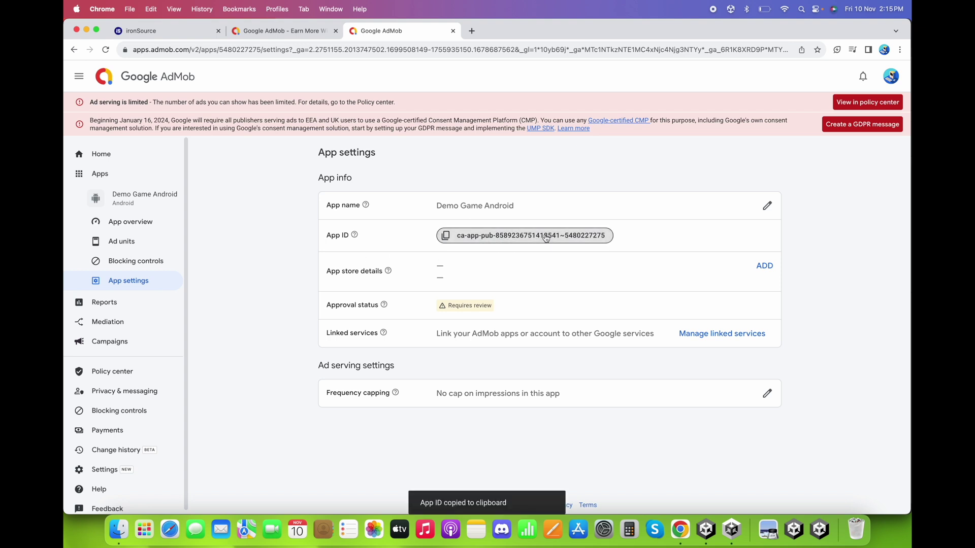
left_click(195, 35)
key("cmd+v")
left_click(421, 218)
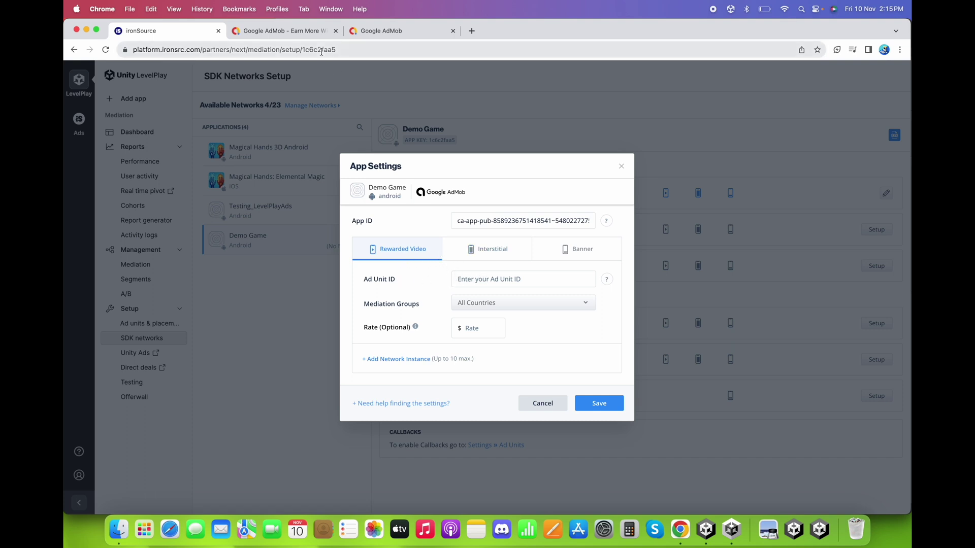
- Paste the Rewarded_Android ad unit ID into the rewarded video Ad Unit ID field
left_click(381, 33)
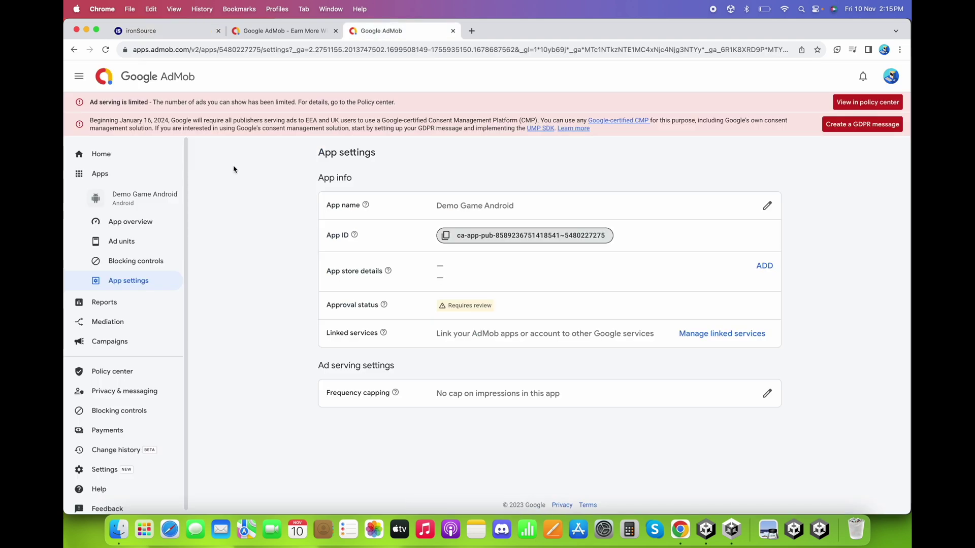
left_click(121, 242)
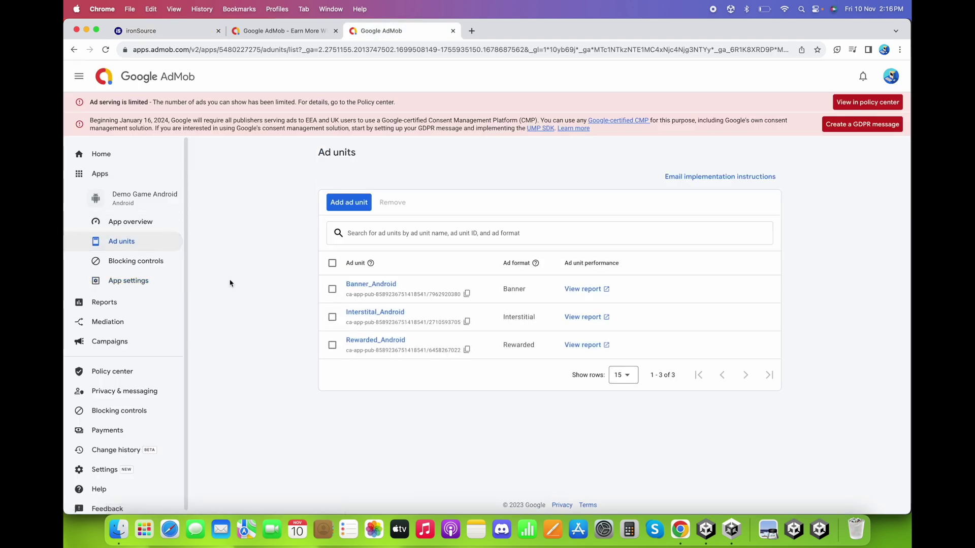
left_click(467, 350)
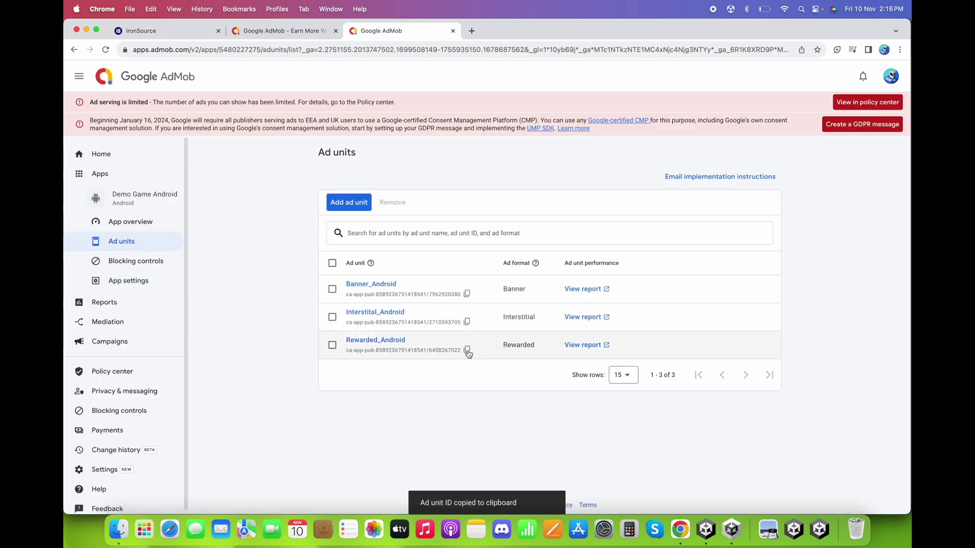
left_click(172, 32)
left_click(547, 279)
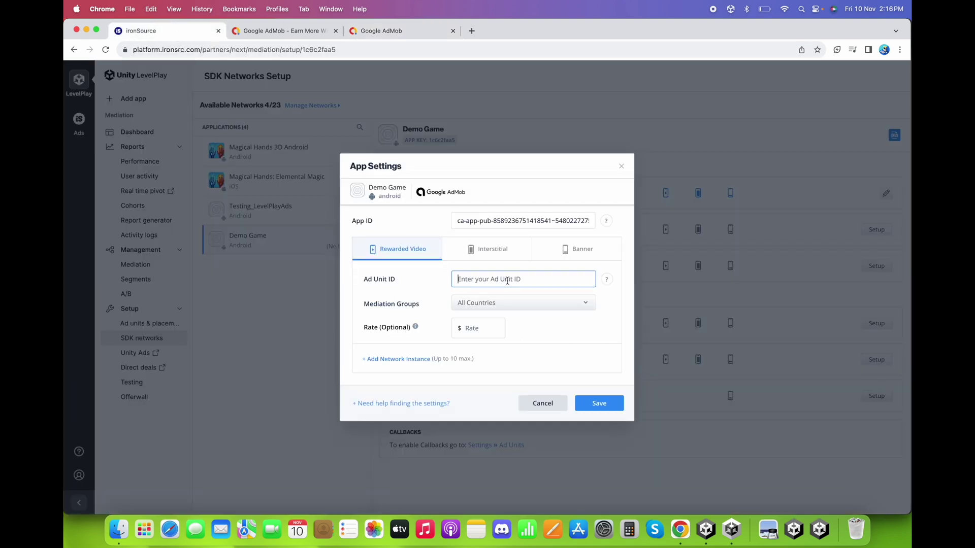
key("super+v")
- Paste the Interstital_Android ad unit ID into the Interstitial Ad Unit ID field
left_click(502, 251)
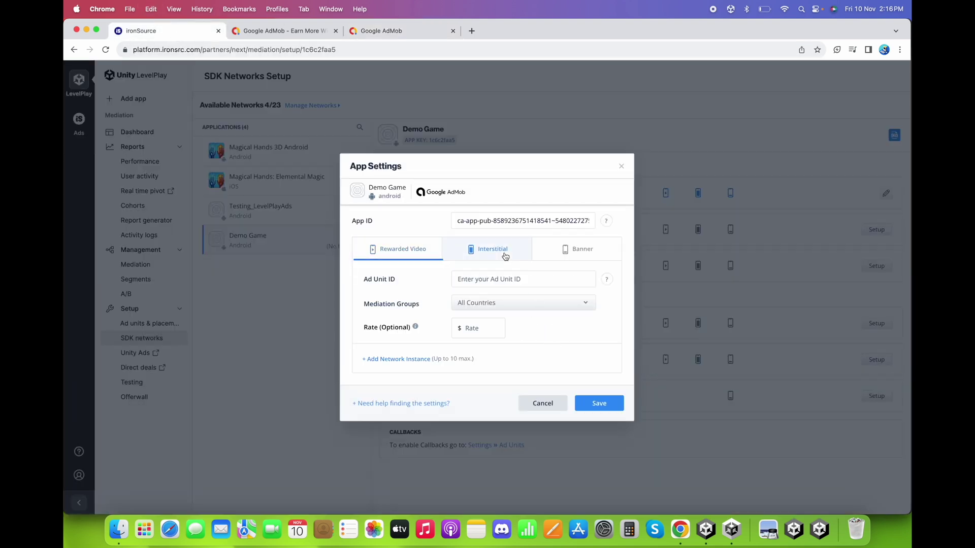
left_click(369, 32)
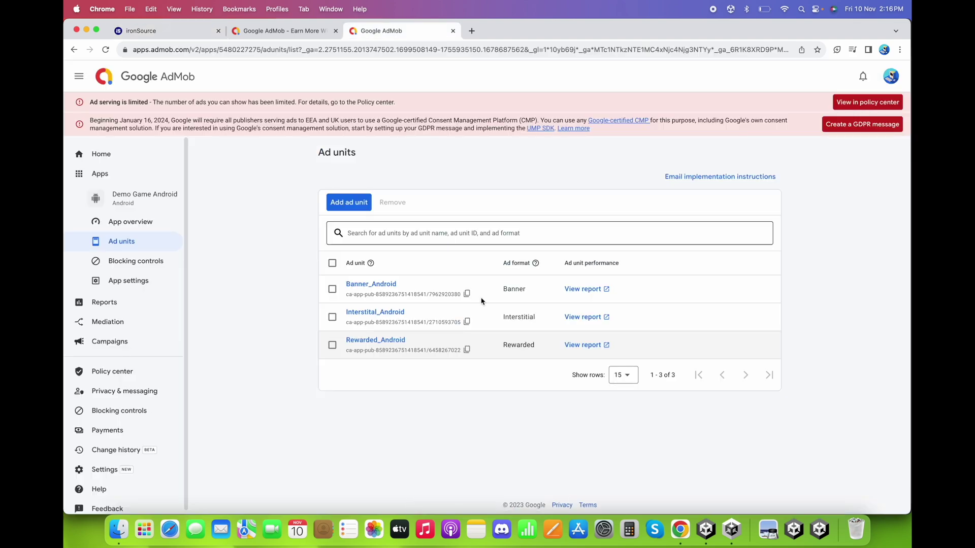
left_click(467, 321)
left_click(167, 32)
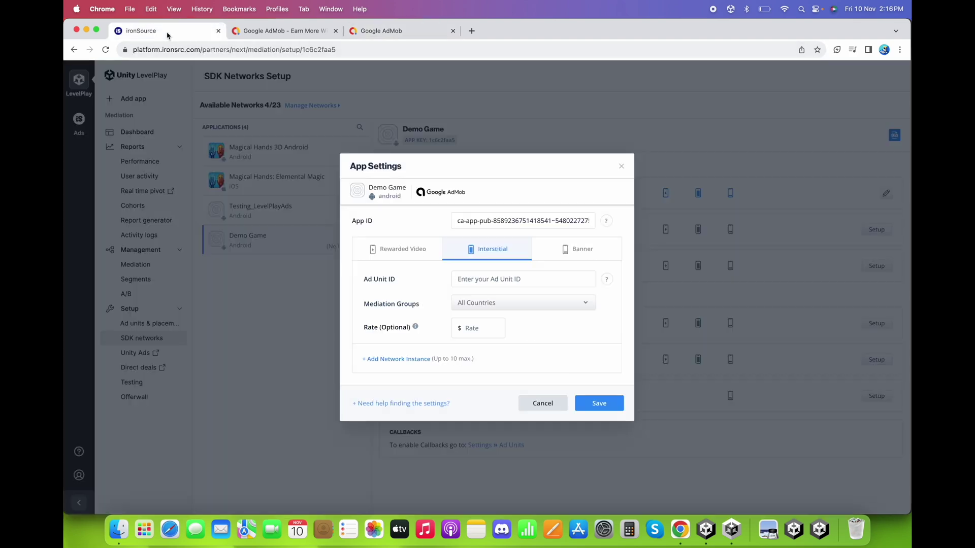
left_click(537, 279)
key("super+v")
- Enter the Banner_Android ad unit ID in the Banner field and save the AdMob settings
left_click(565, 256)
left_click(378, 32)
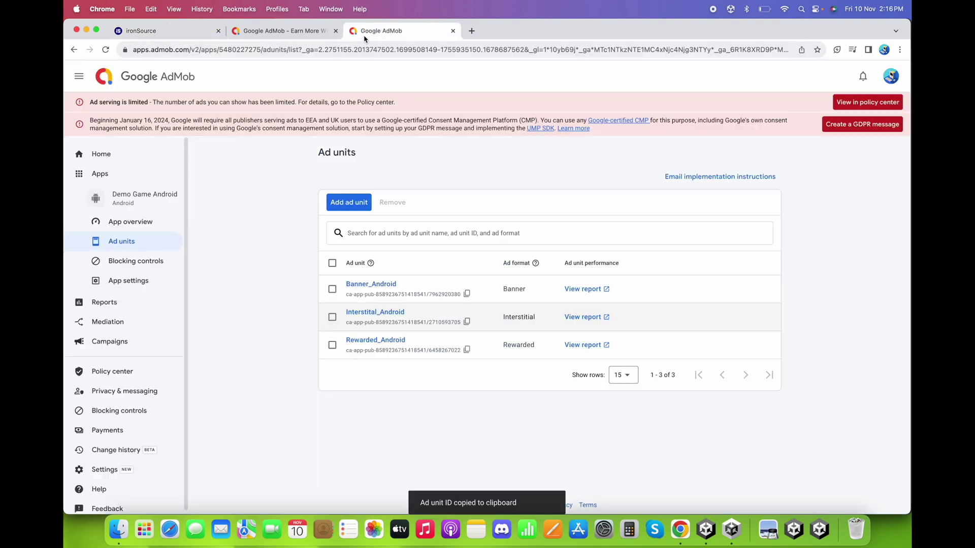
left_click(466, 294)
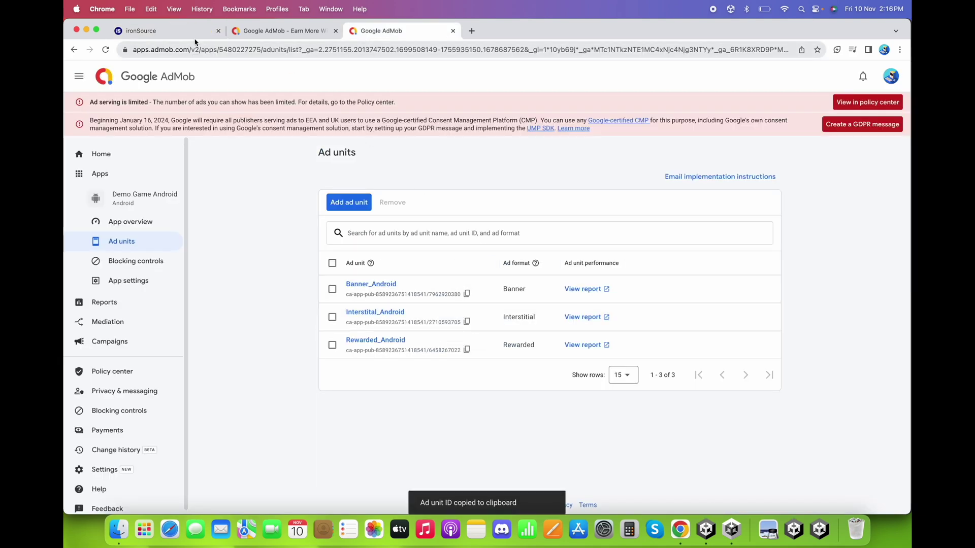
left_click(199, 34)
left_click(516, 278)
key("super+v")
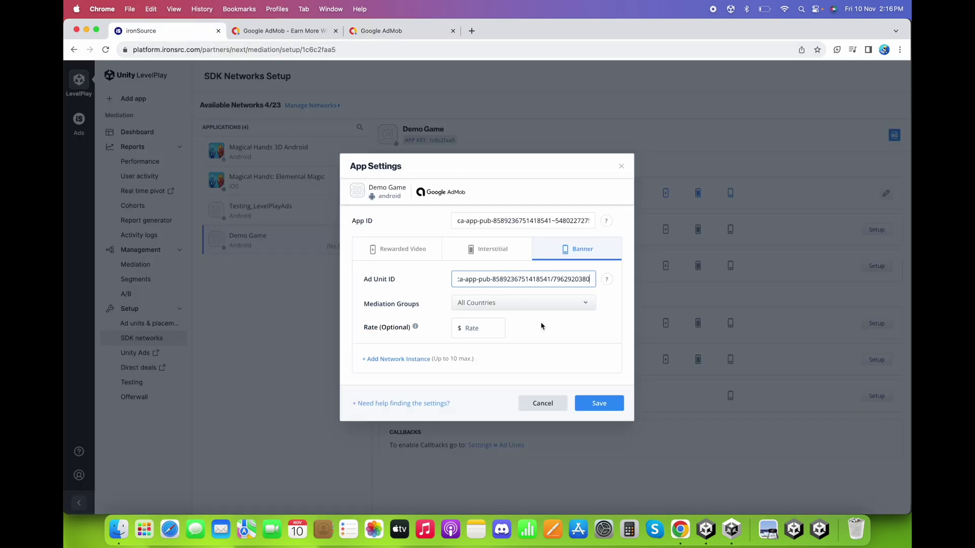
left_click(597, 405)
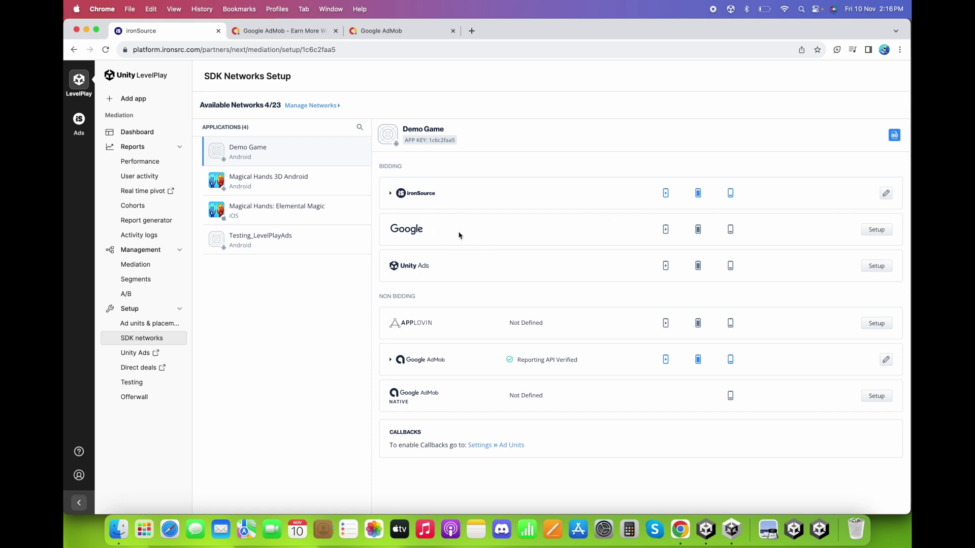
- Reopen the Google network's App Settings in LevelPlay, then return to AdMob's ad units list
left_click(877, 229)
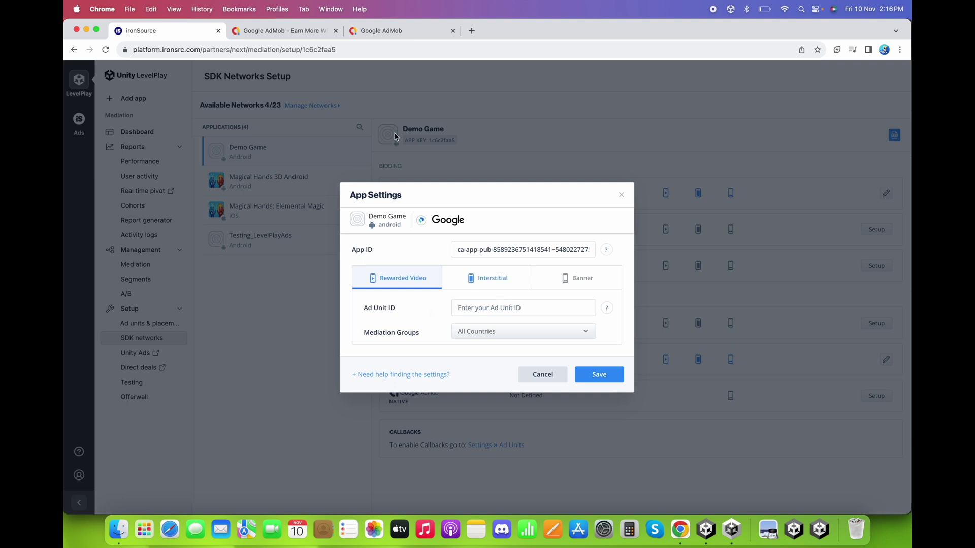
left_click(380, 31)
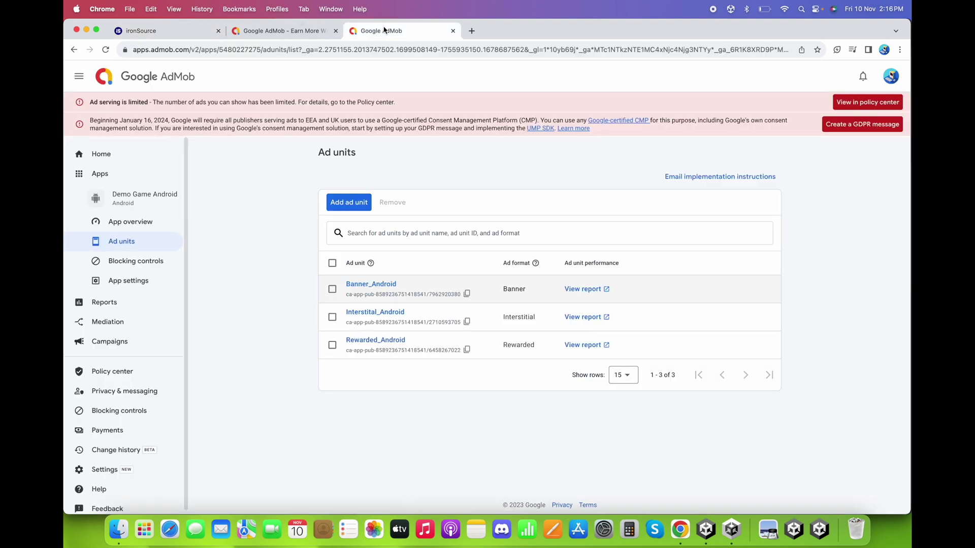
- Copy the Rewarded_Android ID into LevelPlay's Rewarded Video Ad Unit ID field
right_click(465, 341)
key("Escape")
left_click(465, 351)
key("super+1")
left_click(500, 305)
key("super+v")
- Fill the Interstitial Ad Unit ID field with the Interstitial_Android ID from AdMob
left_click(488, 277)
key("super+3")
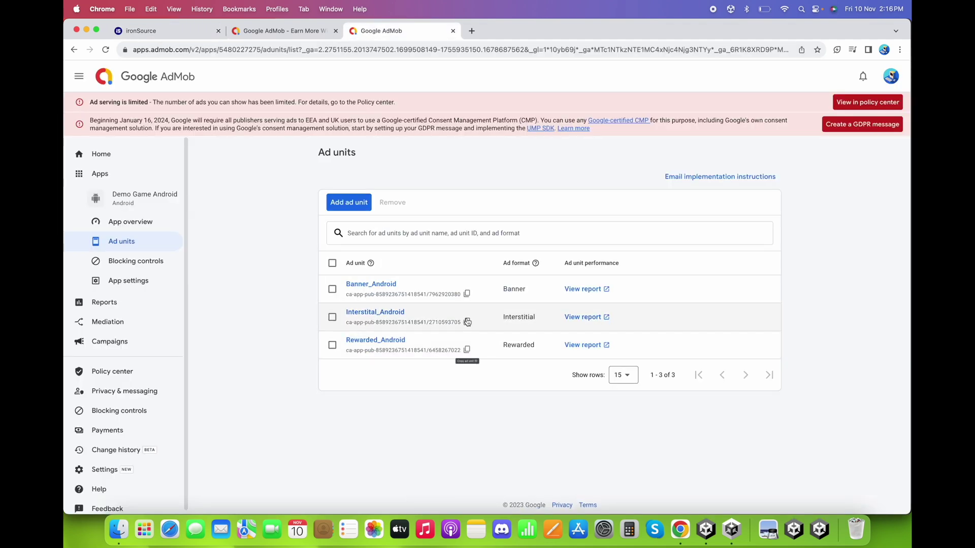
left_click(172, 28)
key("super+v")
left_click(562, 280)
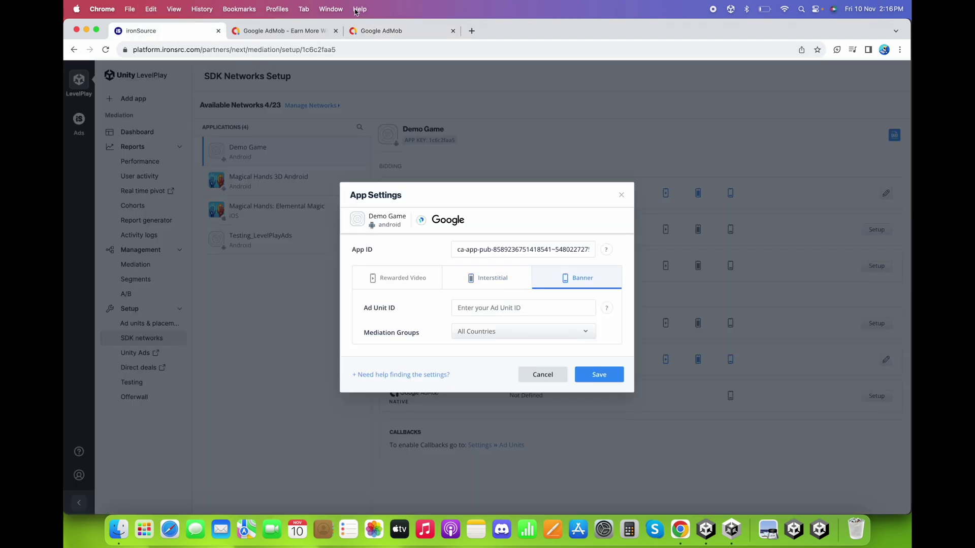
- Paste the Banner_Android ID into the Banner field and save Demo Game's Google settings
left_click(377, 31)
left_click(467, 294)
key("super+1")
left_click(506, 311)
key("super+v")
left_click(596, 374)
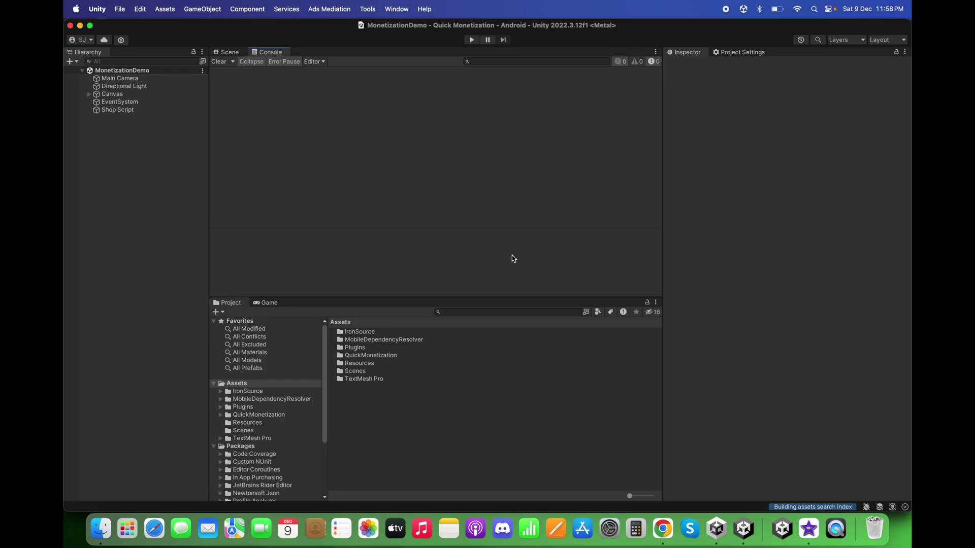
- In Project Settings > Services, select the organization and create a new Unity project ID
left_click(144, 11)
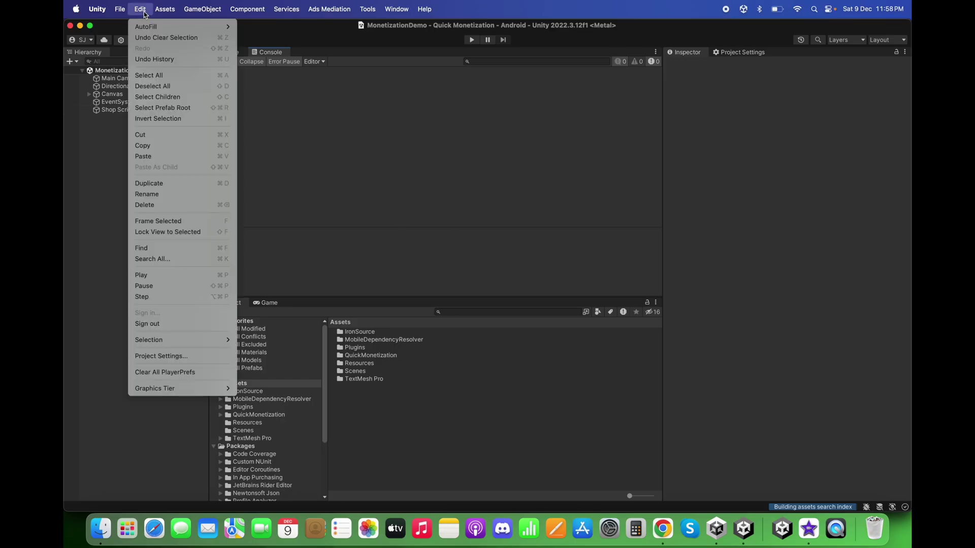
left_click(208, 357)
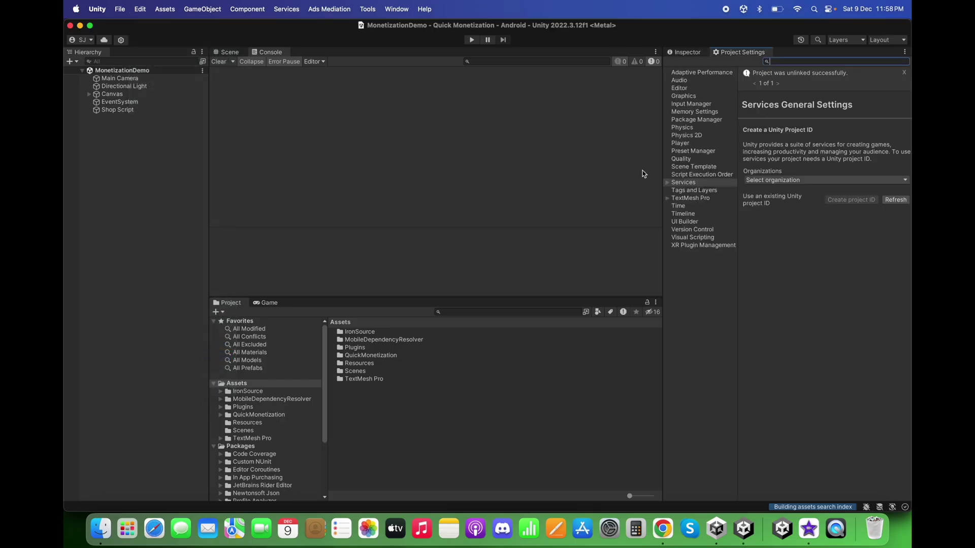
left_click(696, 184)
left_click(788, 181)
left_click(788, 214)
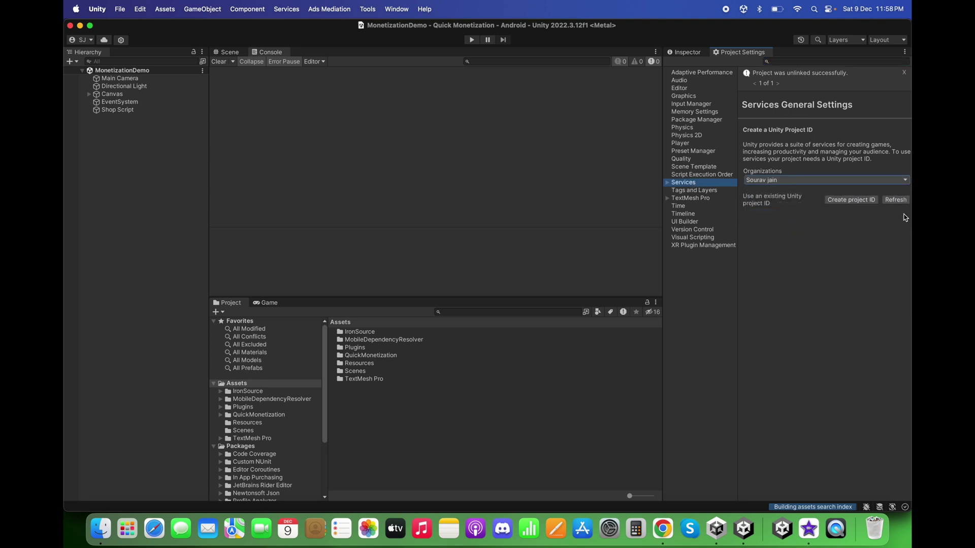
left_click(871, 202)
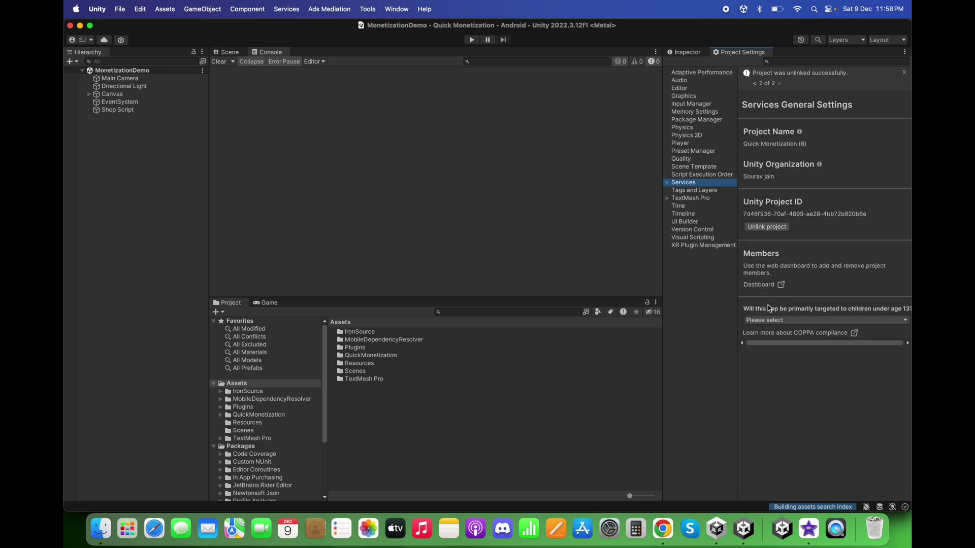
- Answer No to targeting children under 13 and save
left_click_drag(663, 281, 610, 281)
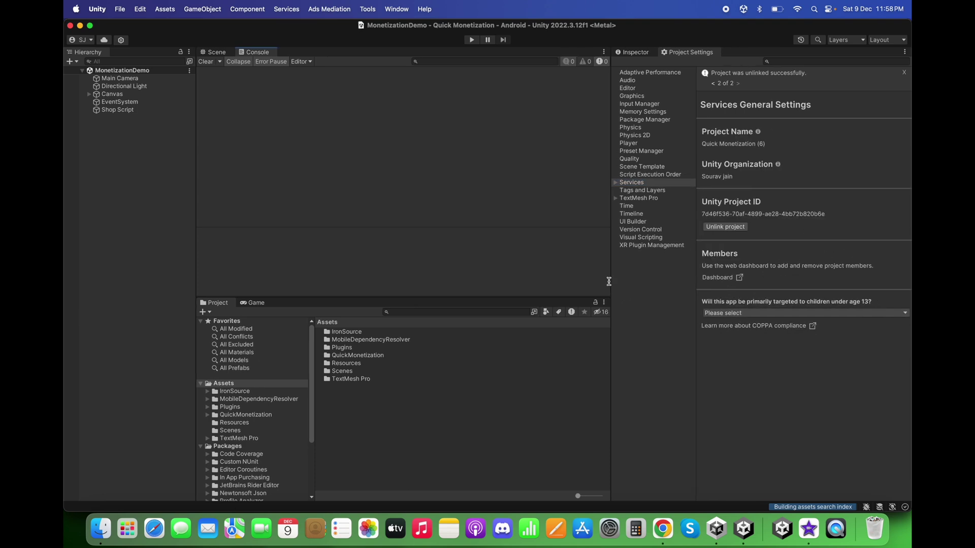
left_click(721, 314)
left_click(726, 338)
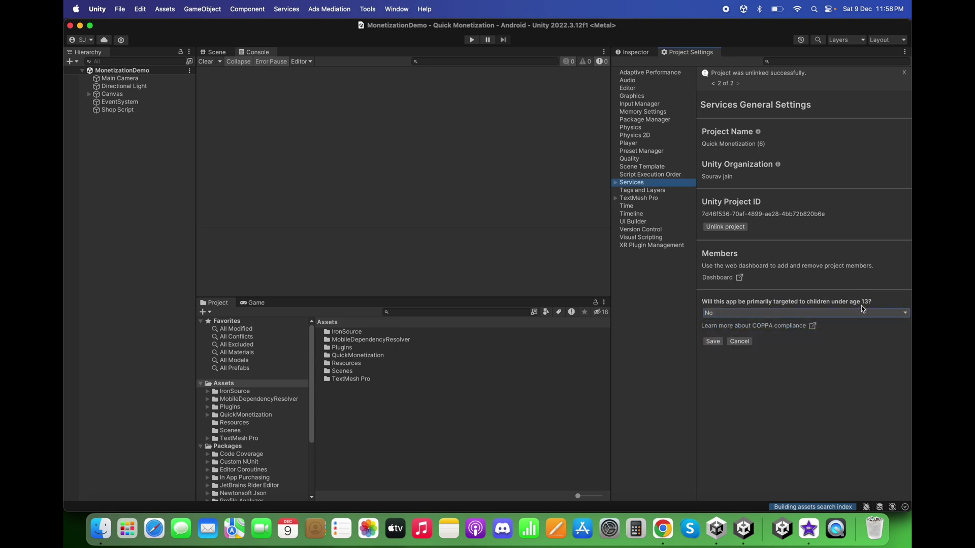
left_click(712, 341)
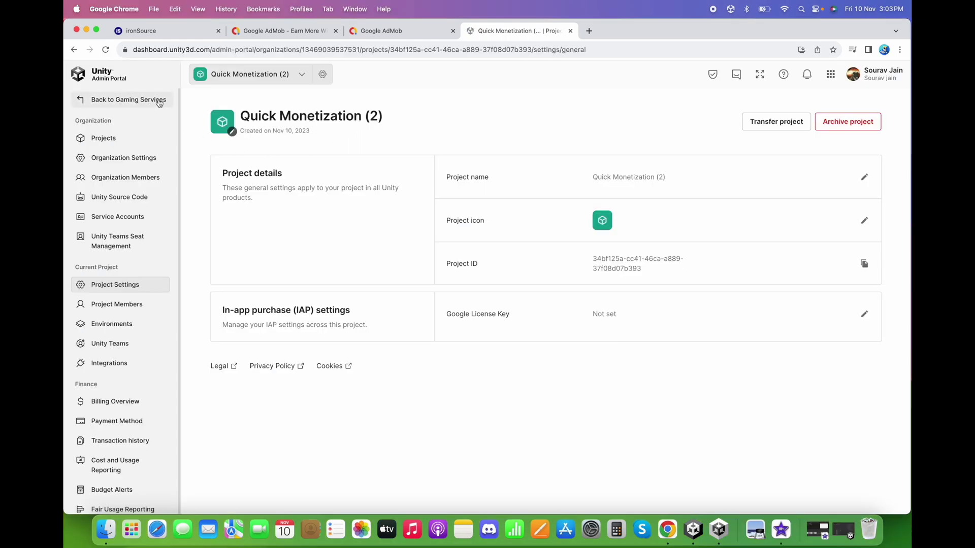
- From Gaming Services, open Monetization and start the New project wizard
left_click(135, 104)
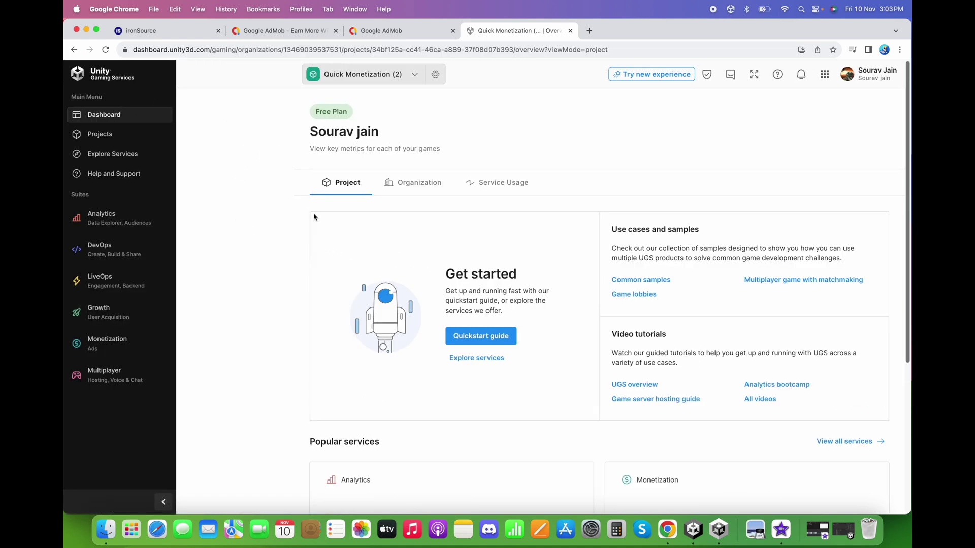
left_click(154, 345)
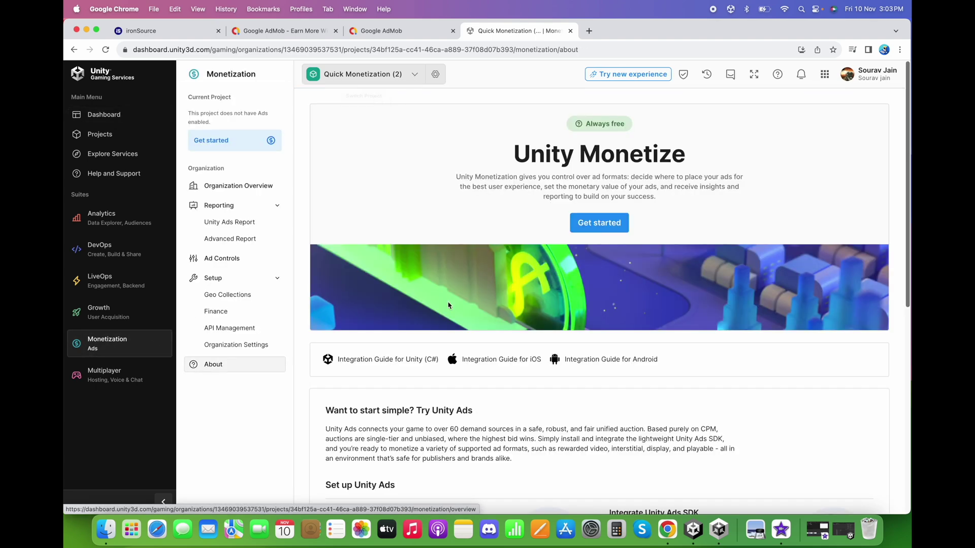
left_click(609, 226)
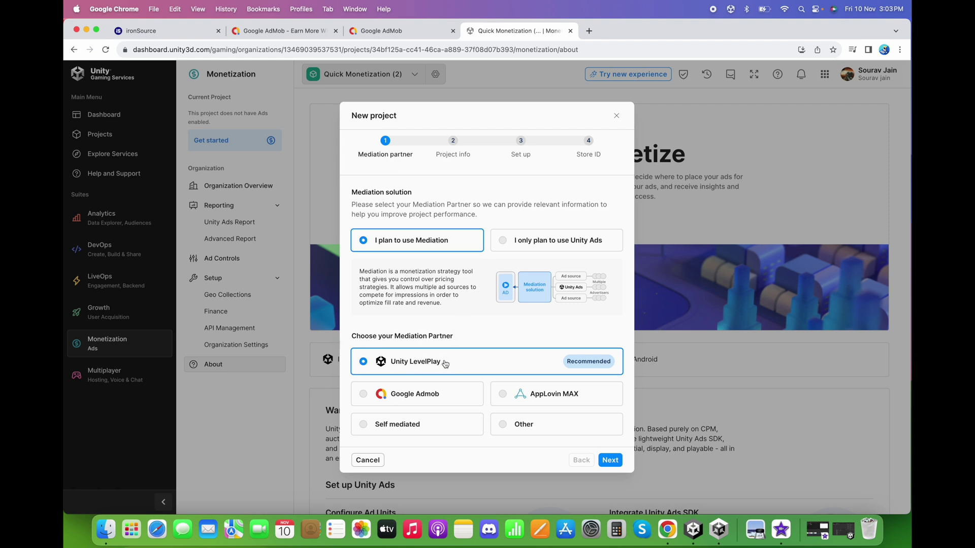
- Accept LevelPlay mediation, start fresh, keep Bidding, mark app not live in a store, and add the project
left_click(611, 460)
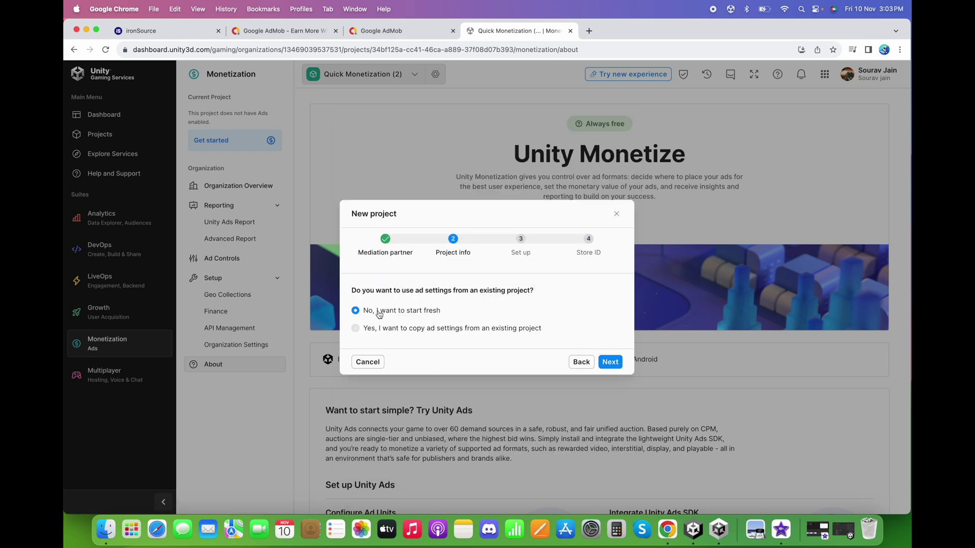
left_click(613, 362)
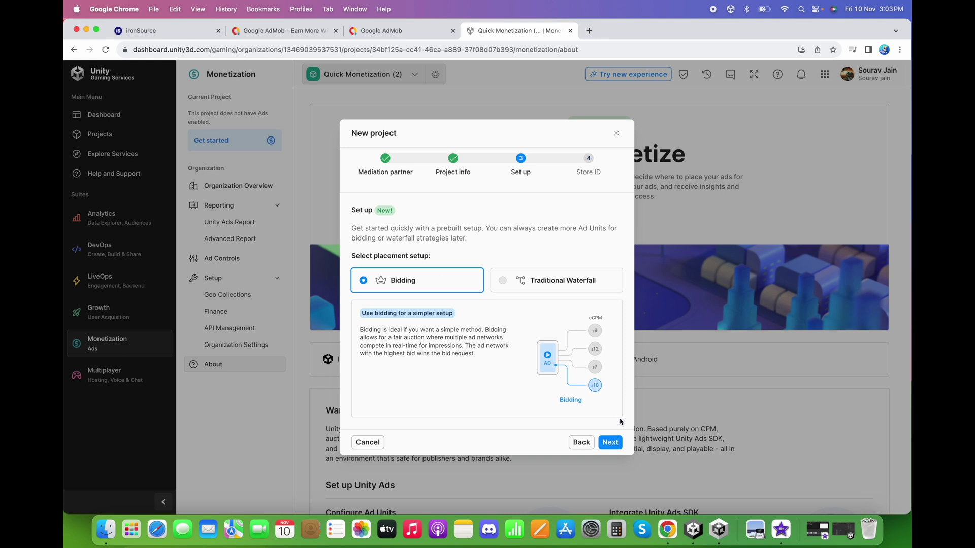
left_click(613, 442)
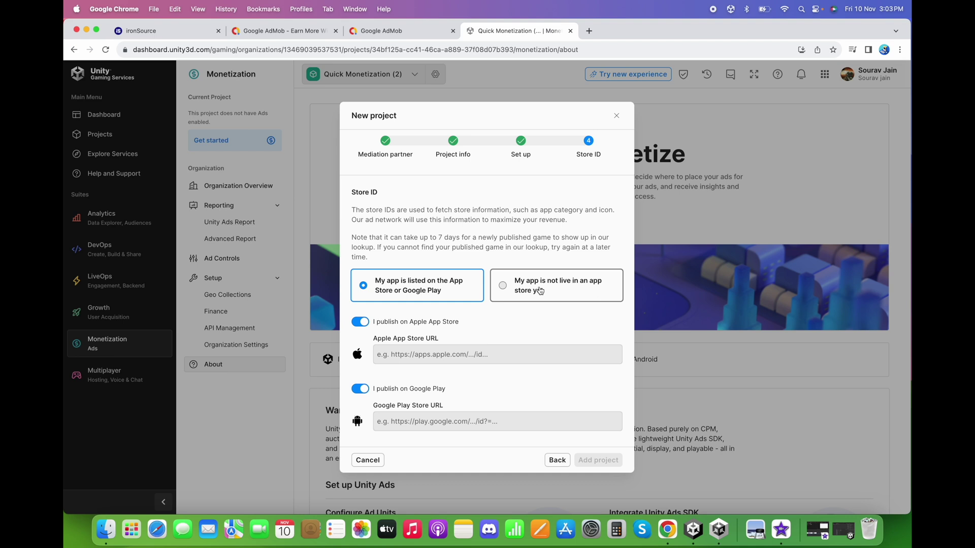
left_click(503, 287)
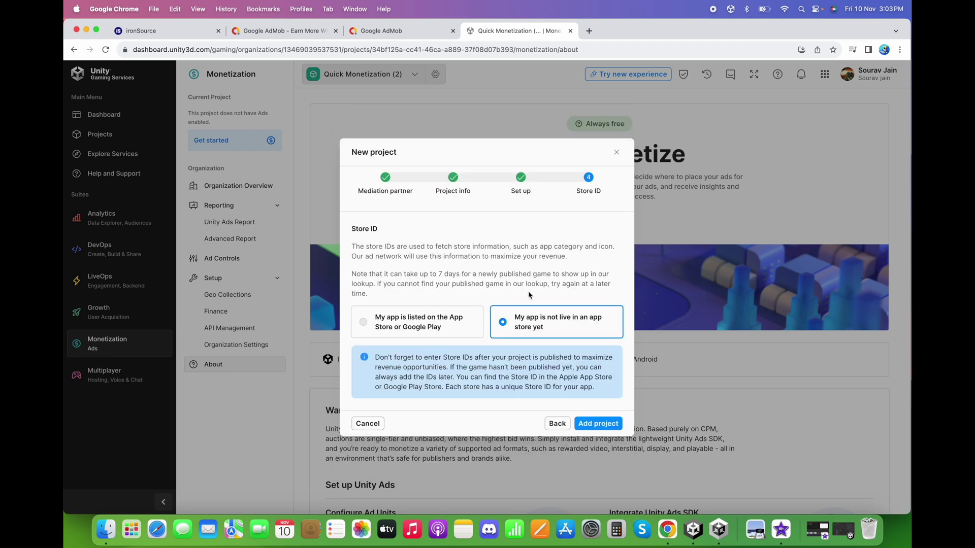
left_click(597, 424)
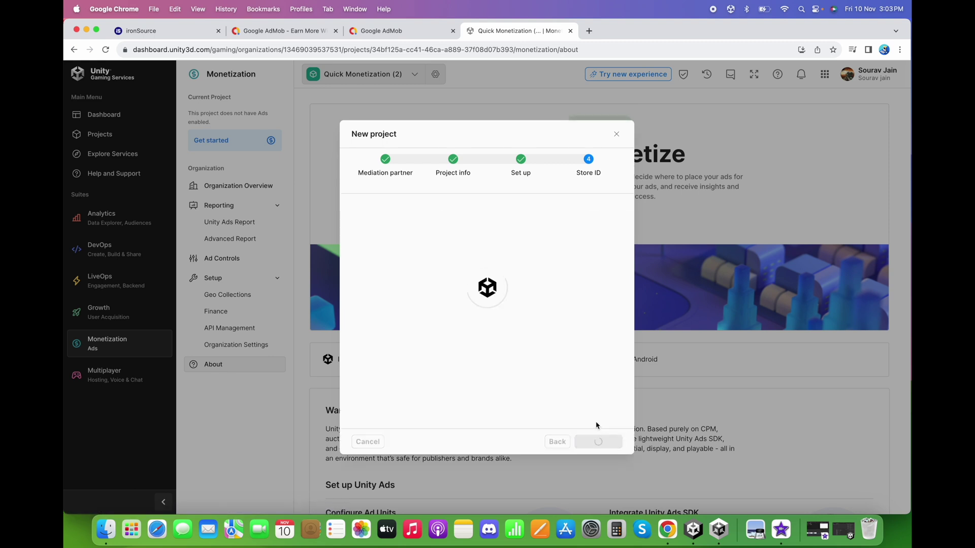